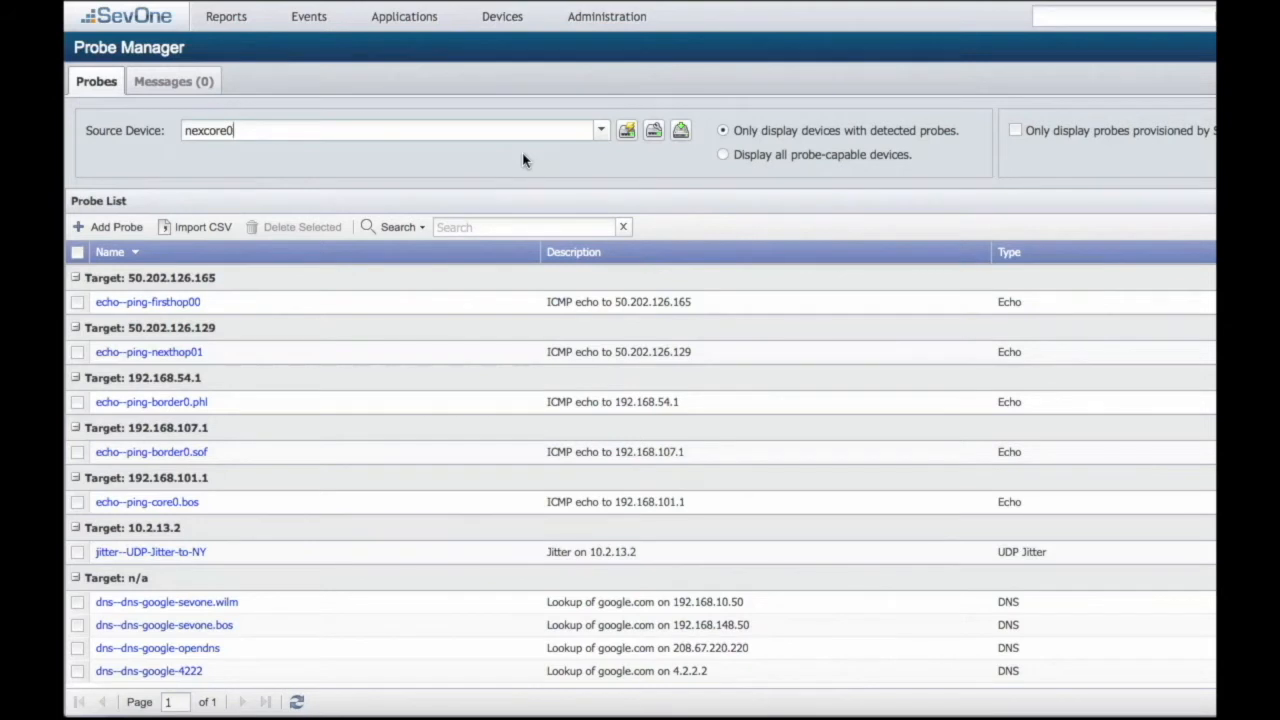
View the configuration of the echo--ping-firsthop00 probe, including its advanced settings, and close it without changes.
scroll(986, 234, "right", 4)
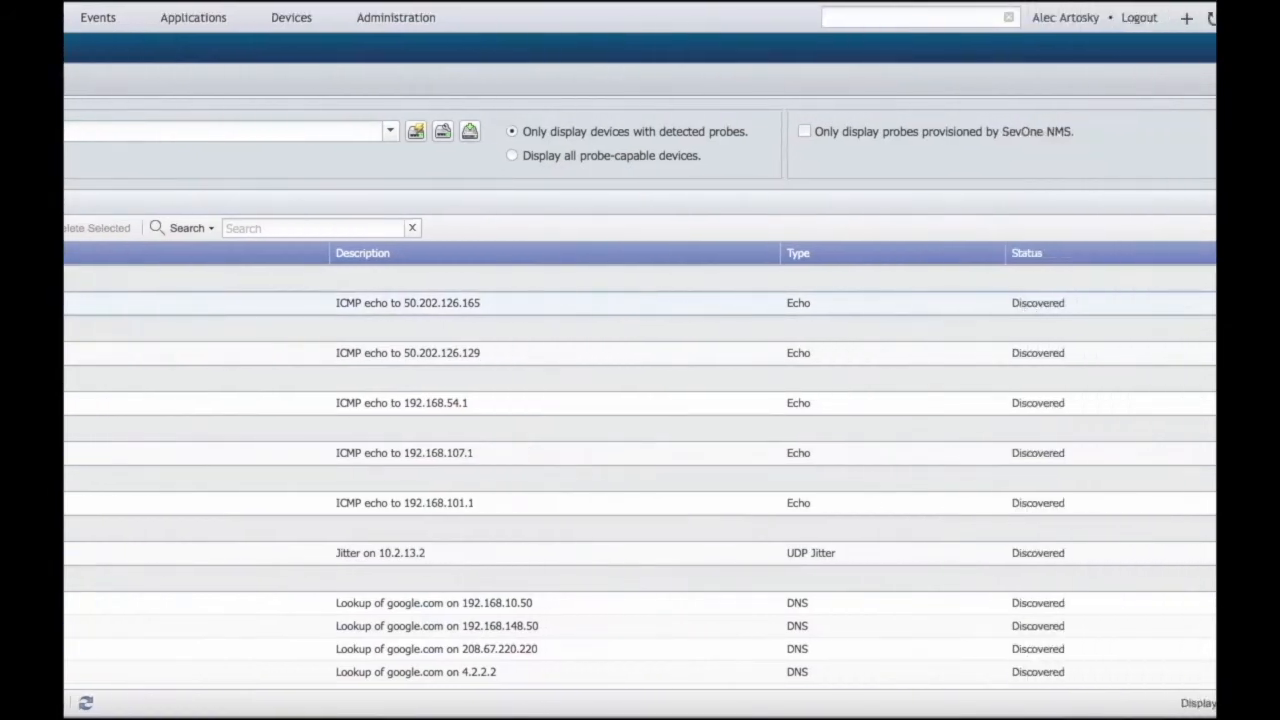
scroll(1175, 306, "right", 2)
left_click(1176, 304)
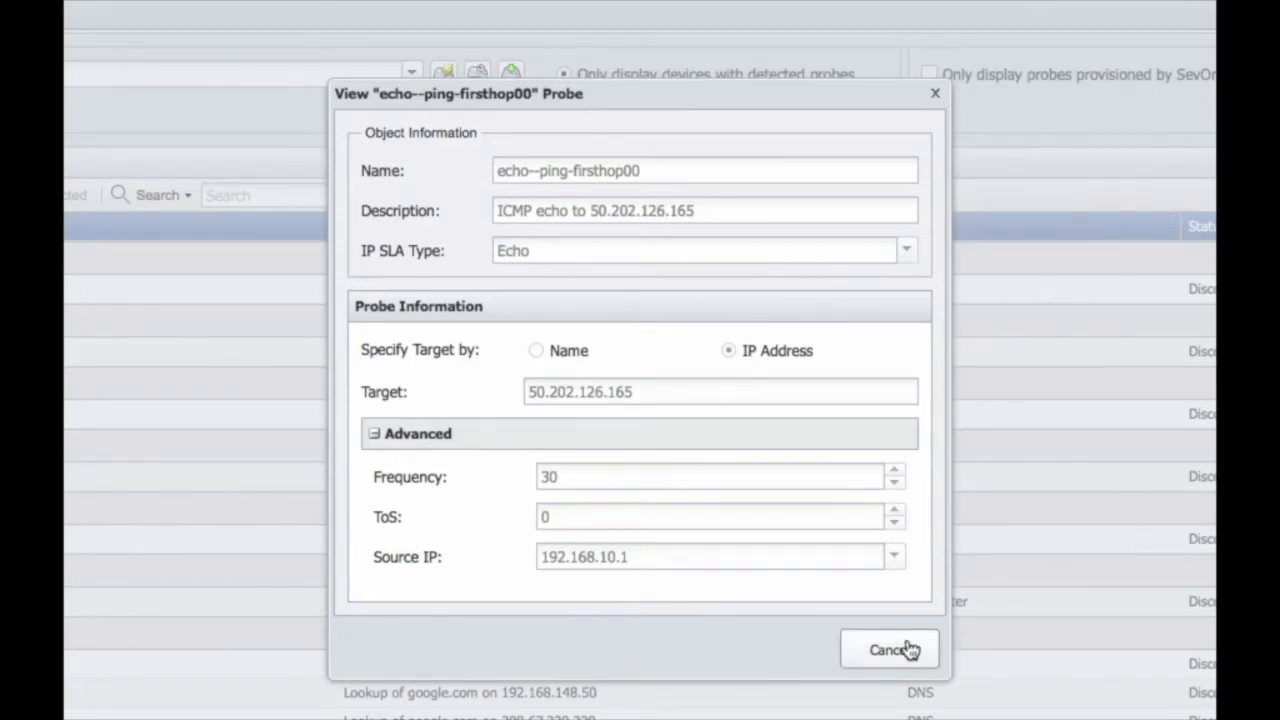
left_click(910, 650)
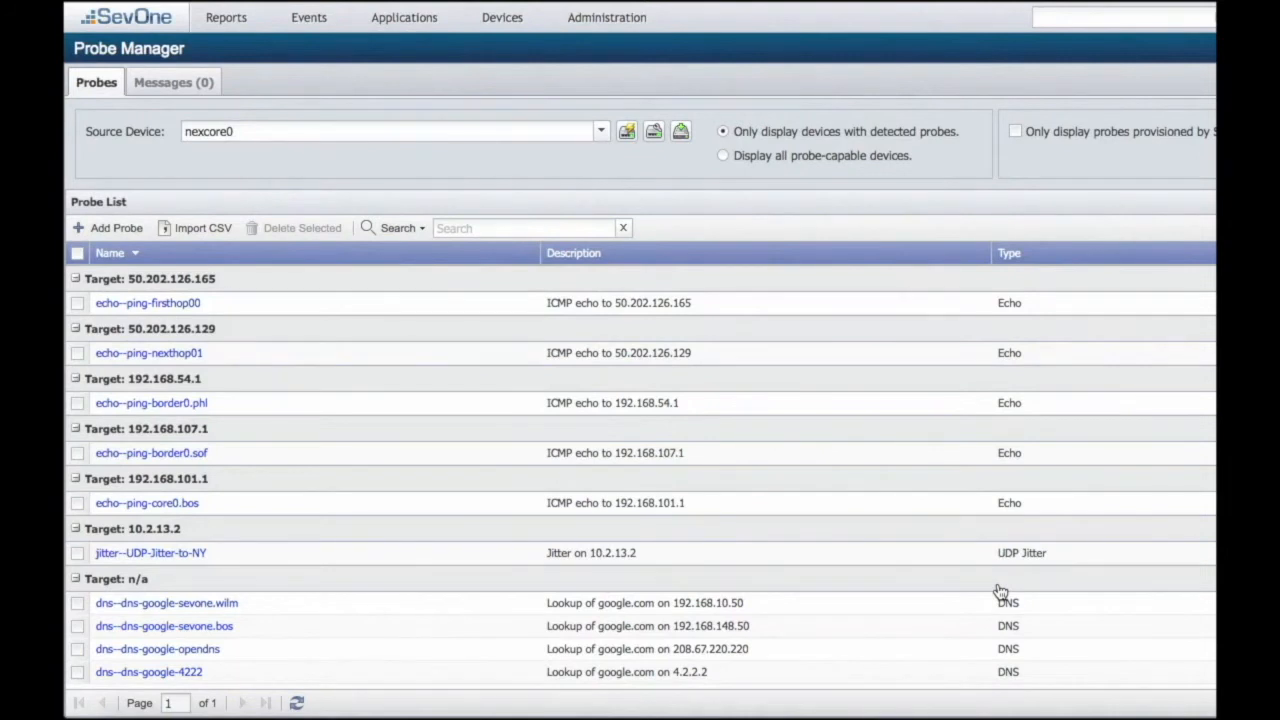
Display all probe-capable devices and choose nexcore0 as the source device.
left_click(725, 158)
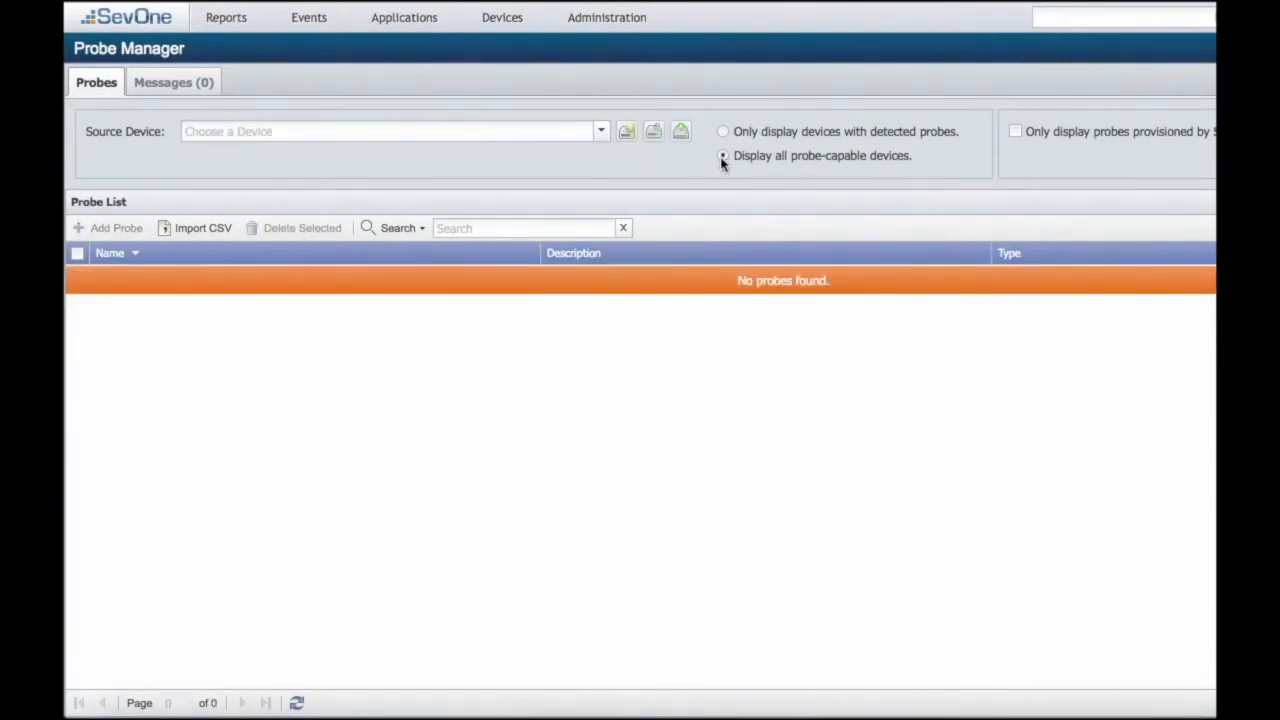
left_click(601, 131)
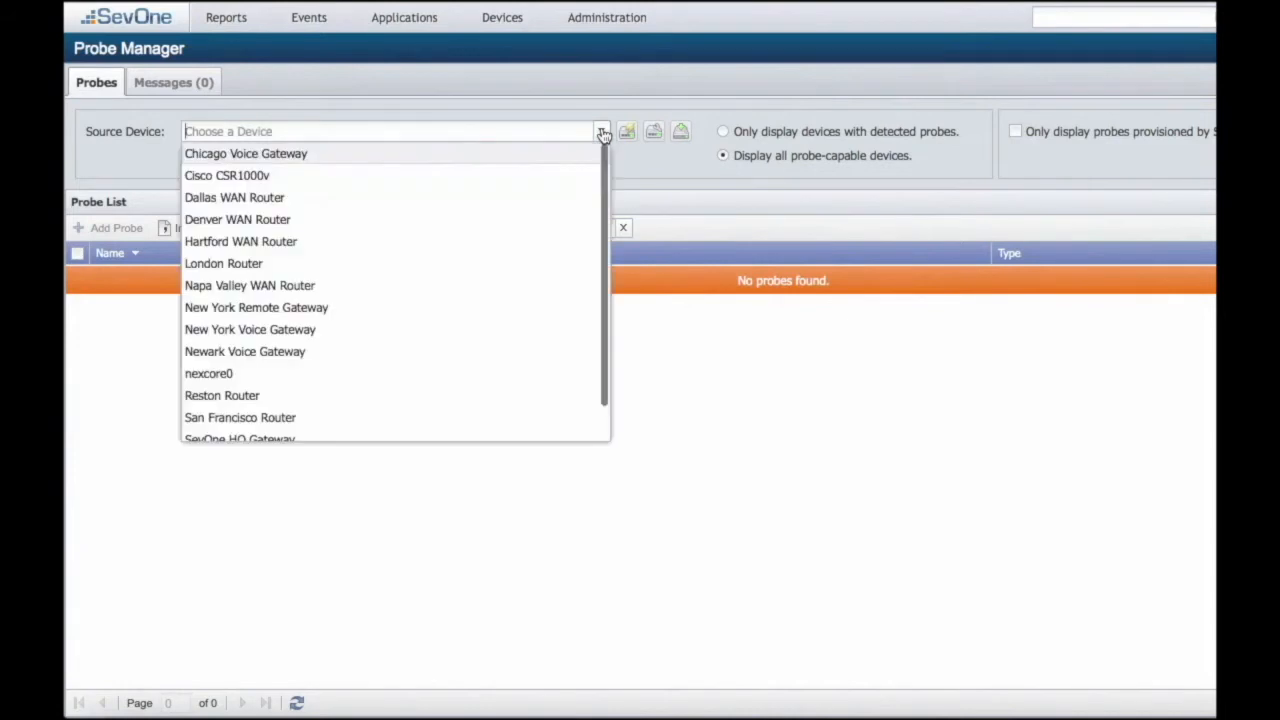
left_click(350, 373)
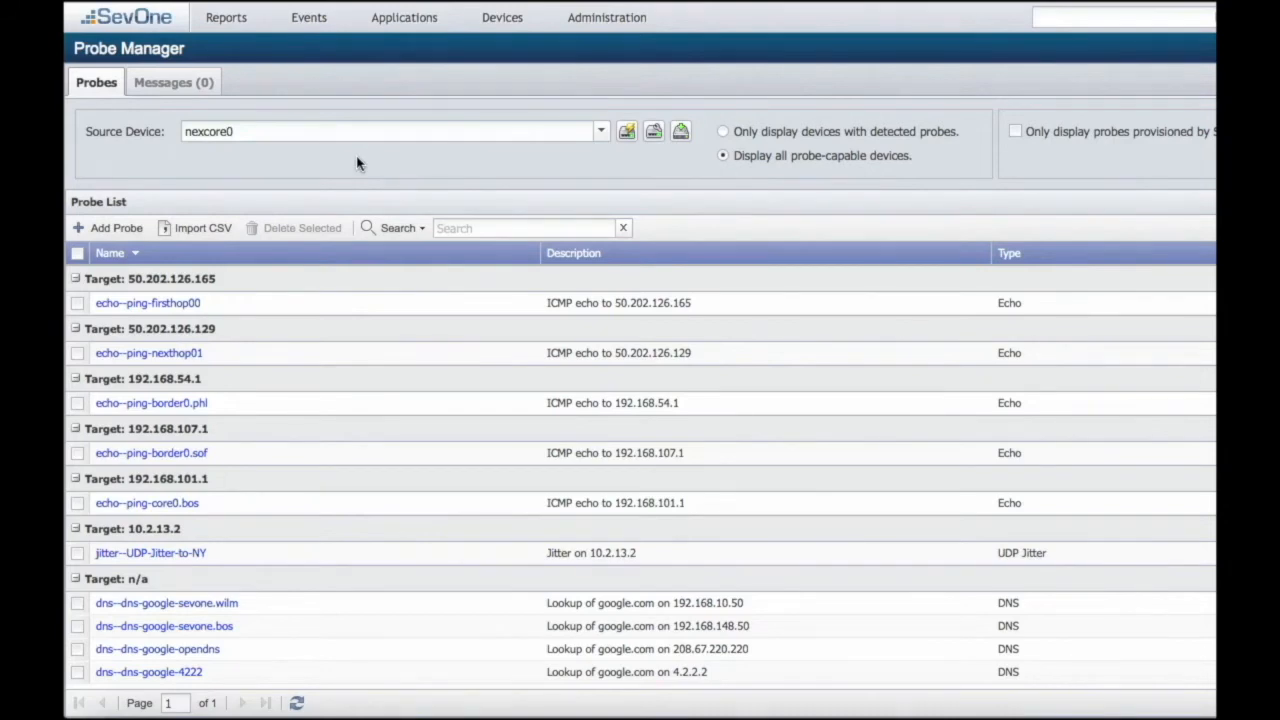
Review the format instructions and hints for importing probes from CSV, and close the importer without importing.
left_click(204, 230)
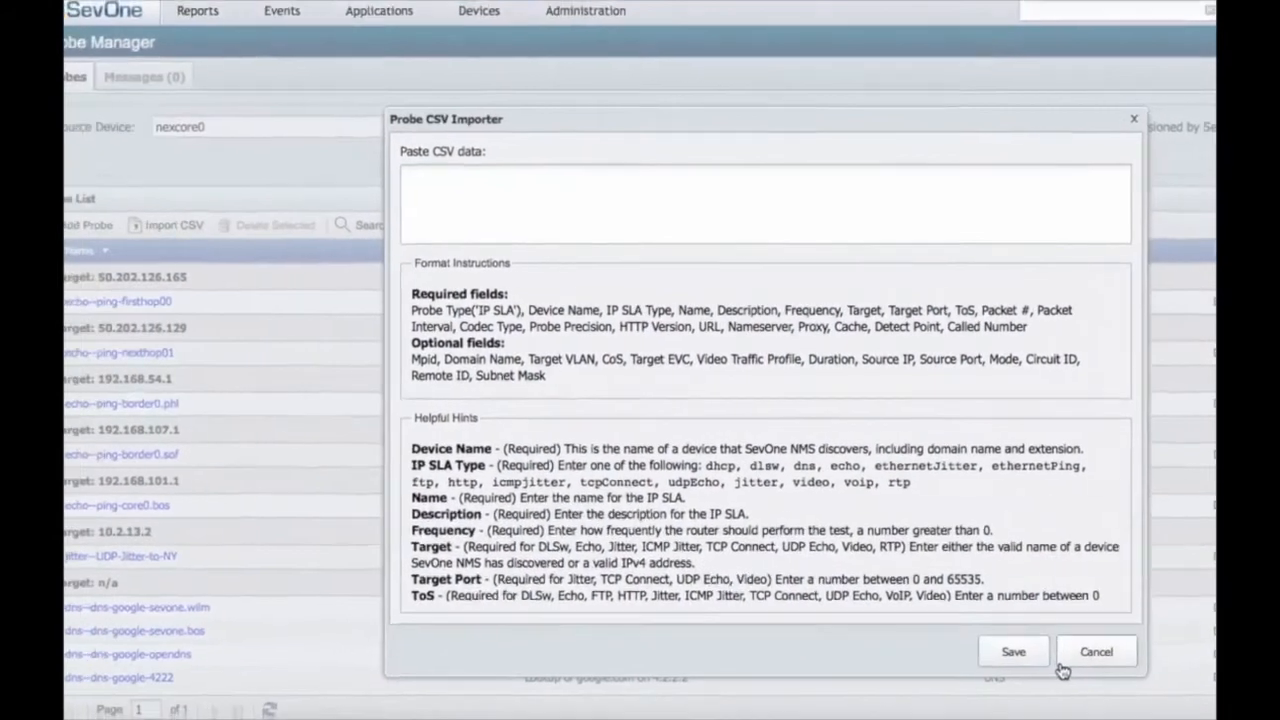
left_click(1005, 695)
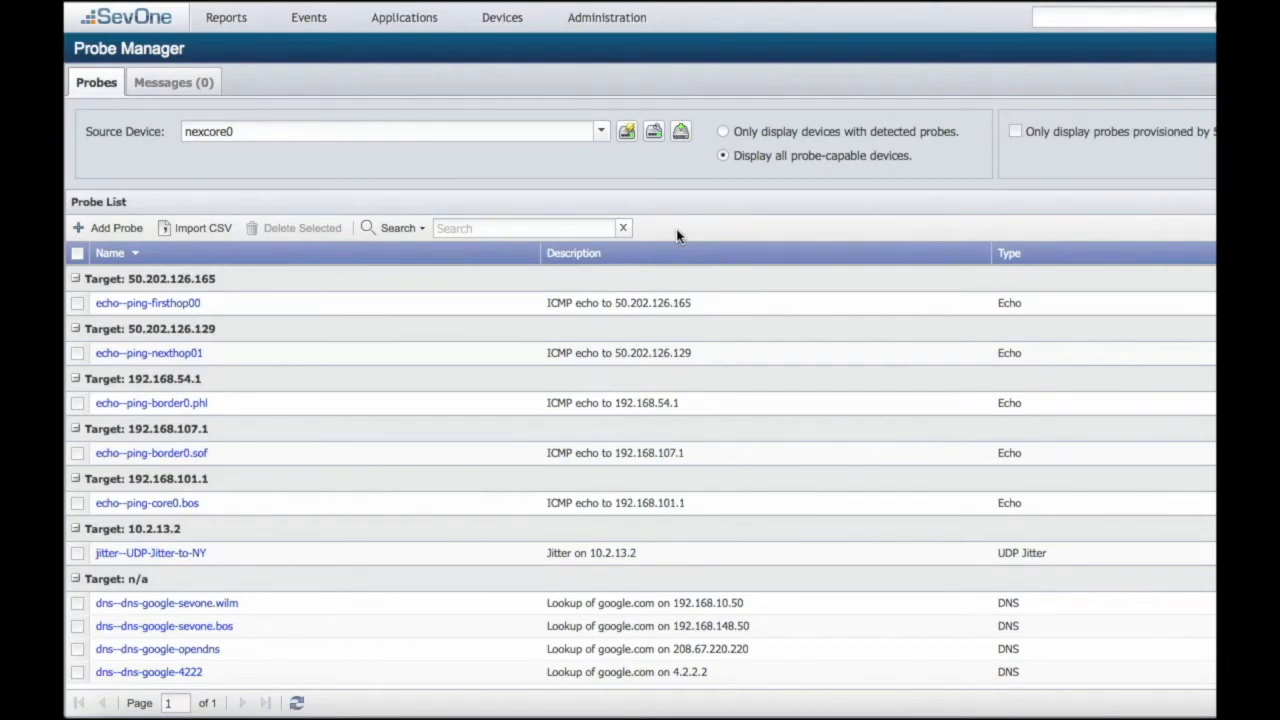
Start a new probe named Test with the description Test Desc and the IP SLA type UDP Jitter.
left_click(112, 229)
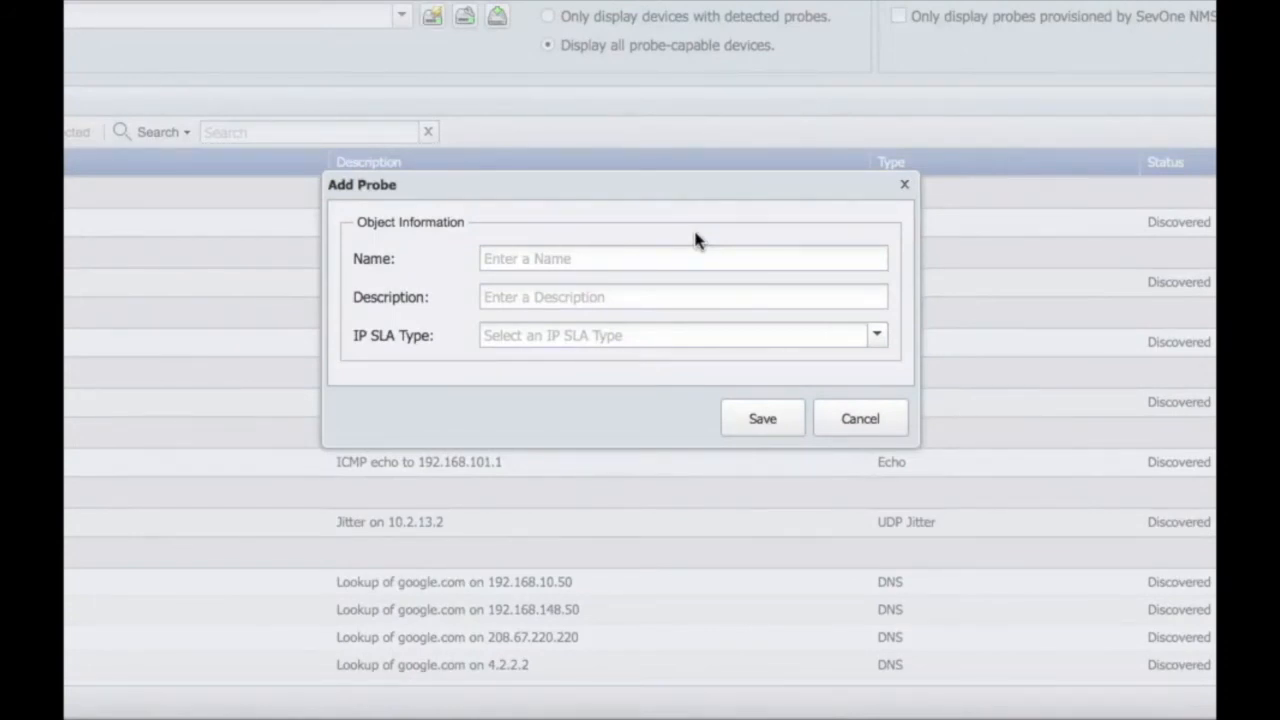
left_click(695, 256)
type("Test")
key("Tab")
type("Tes")
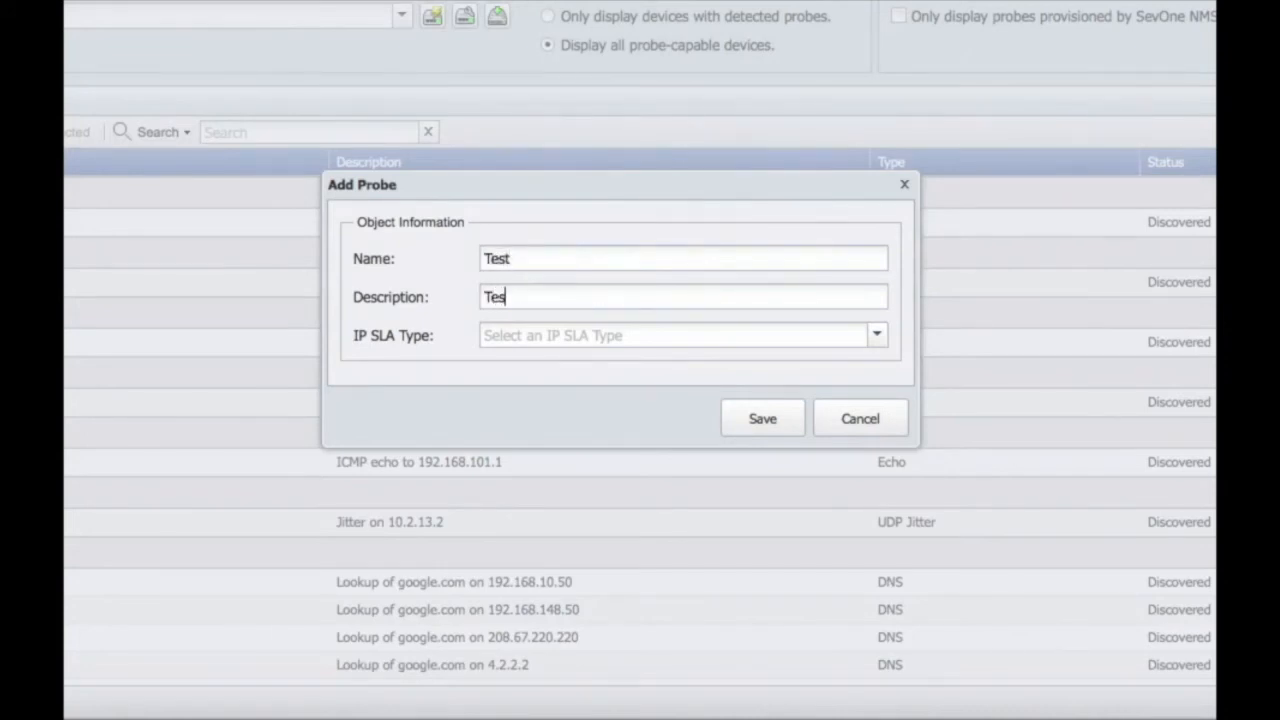
type("t Desc")
left_click(878, 337)
scroll(663, 420, "down", 1)
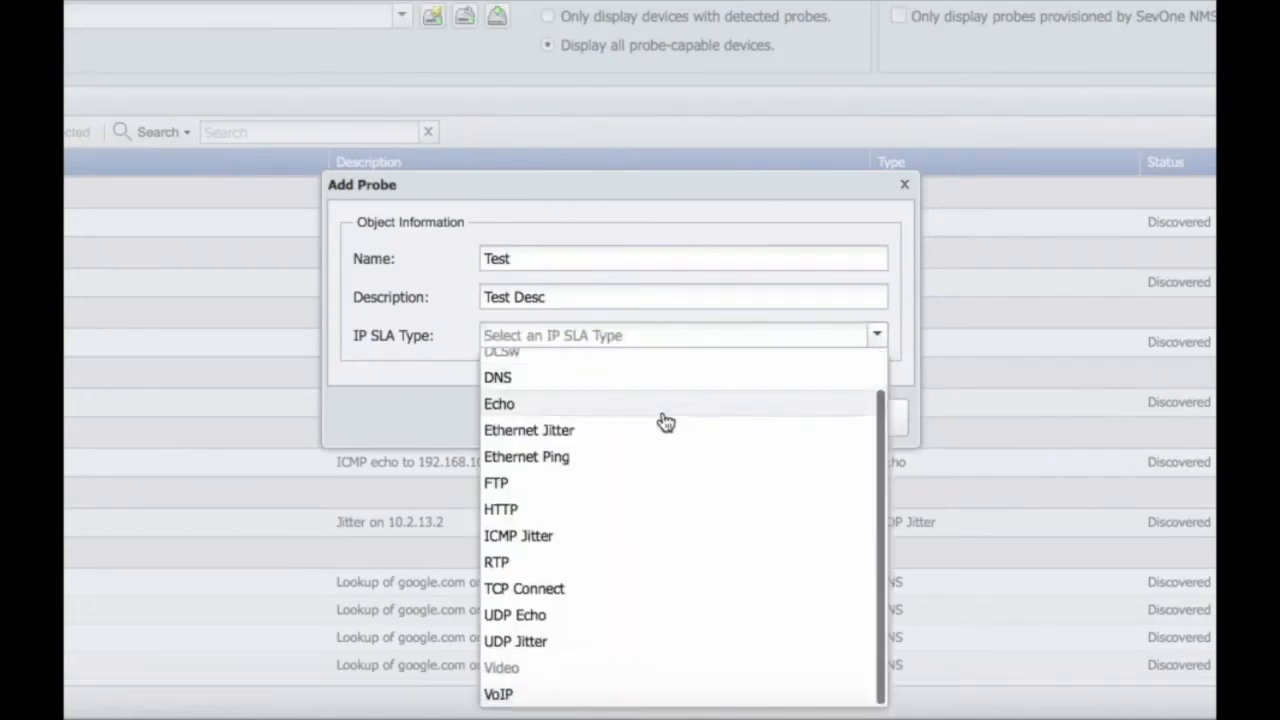
left_click(545, 645)
left_click_drag(570, 187, 600, 3)
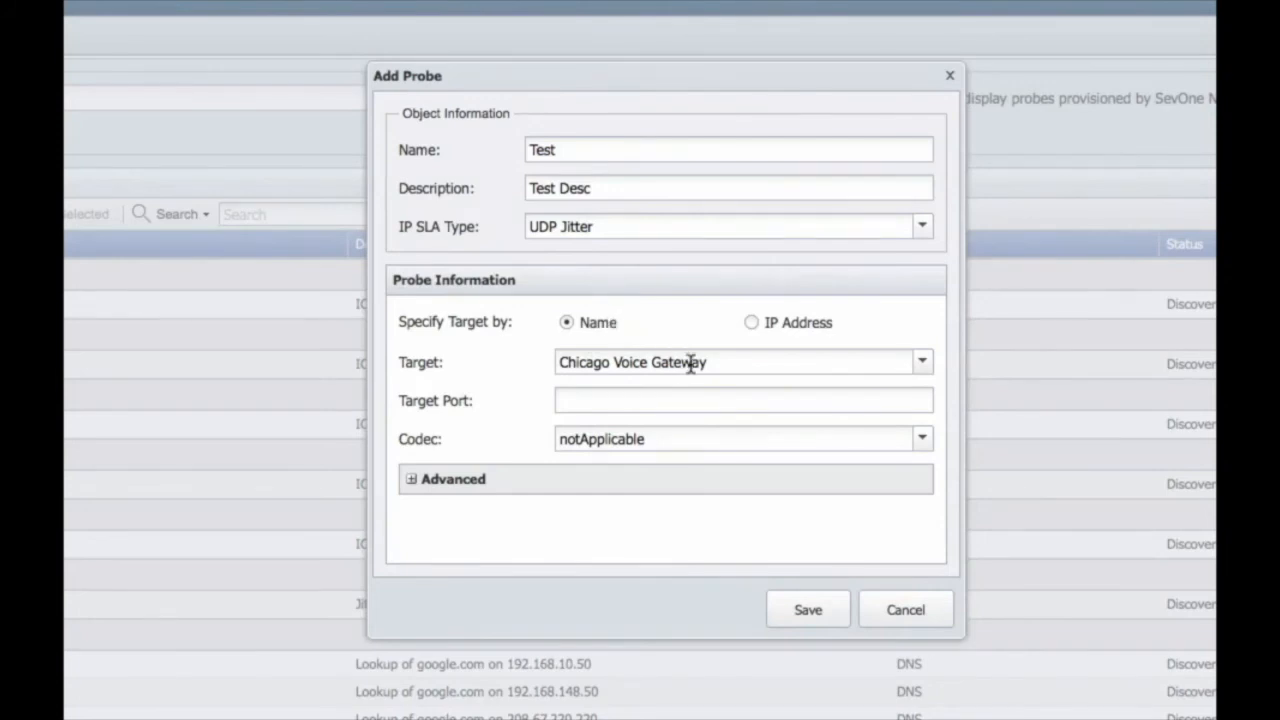
Specify the probe's target by name as nexcore0 and set its target port to 11.
left_click(751, 323)
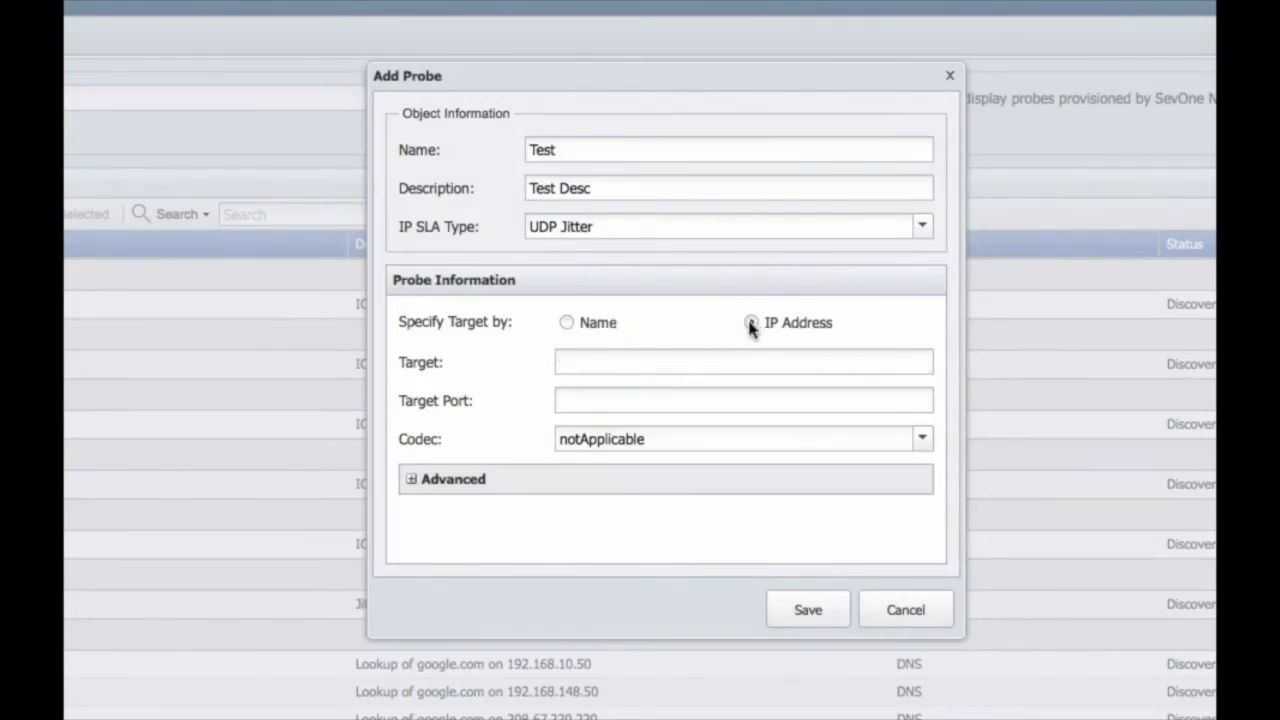
left_click(583, 324)
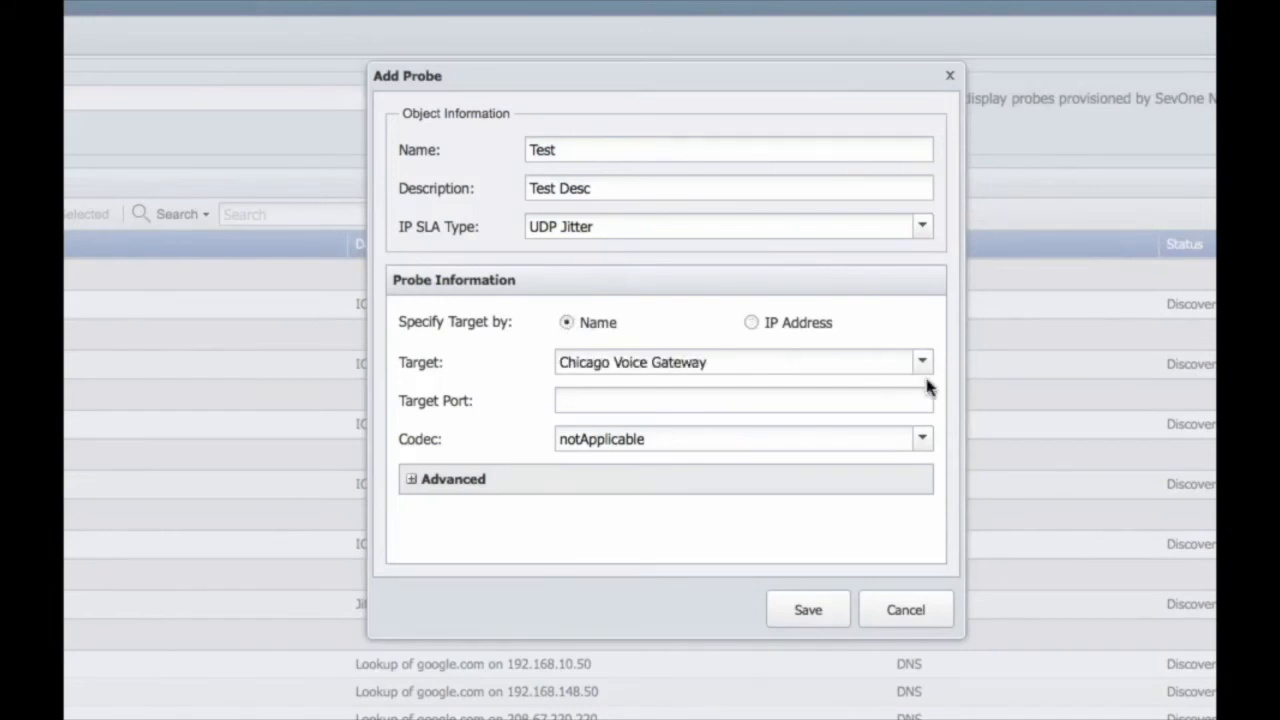
left_click(922, 362)
scroll(709, 554, "down", 1)
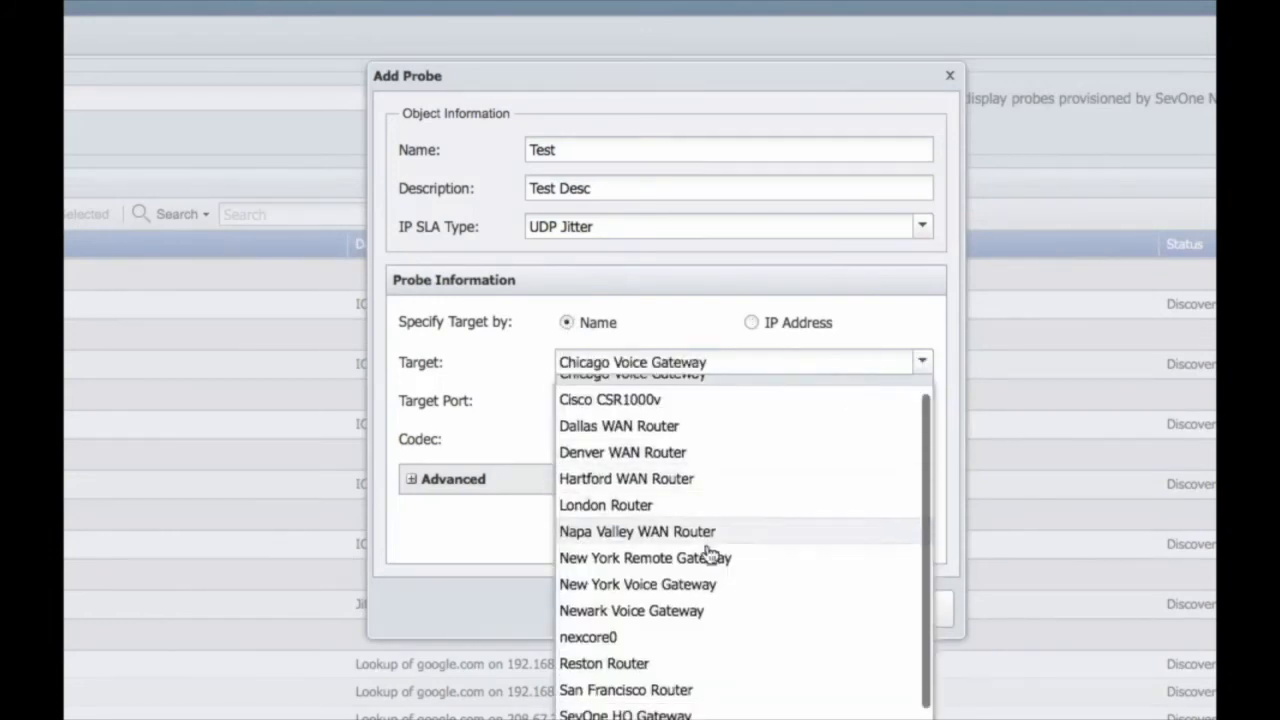
left_click(645, 638)
left_click(654, 391)
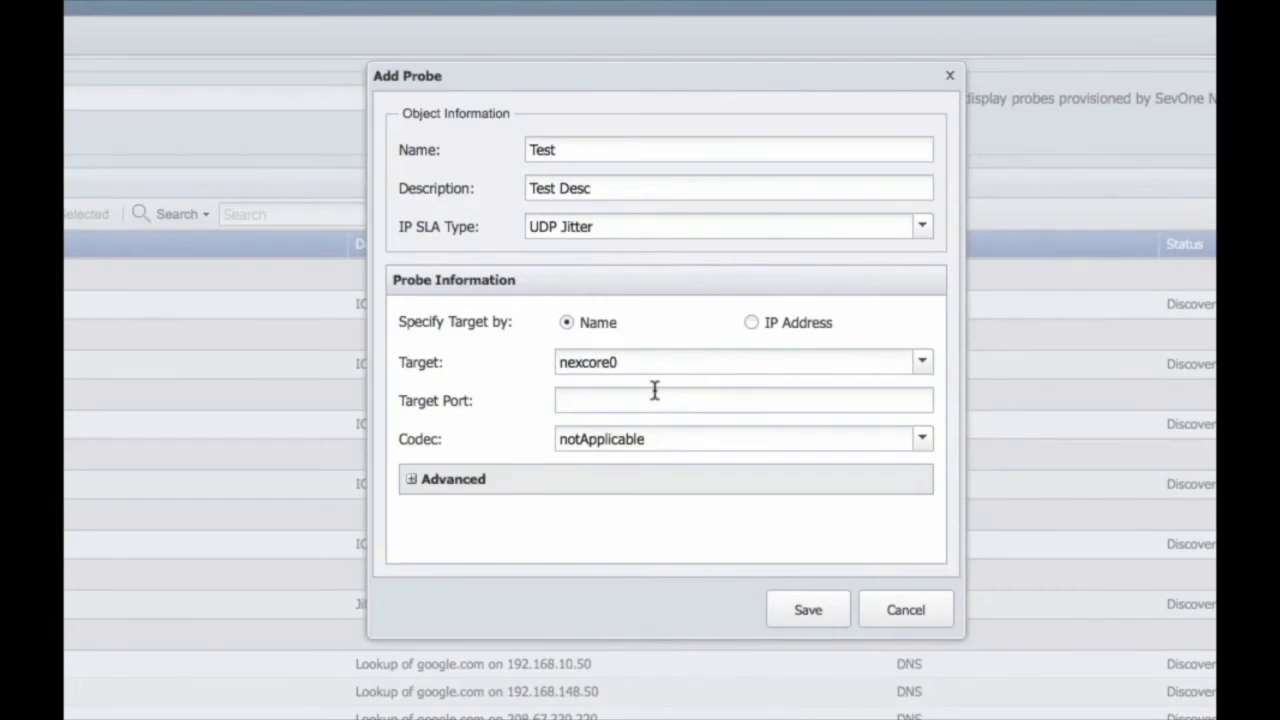
type("11")
Examine the new probe's advanced settings, such as frequency, ToS, packet number, interval and precision, and collapse them again.
left_click(412, 480)
scroll(503, 463, "down", 2)
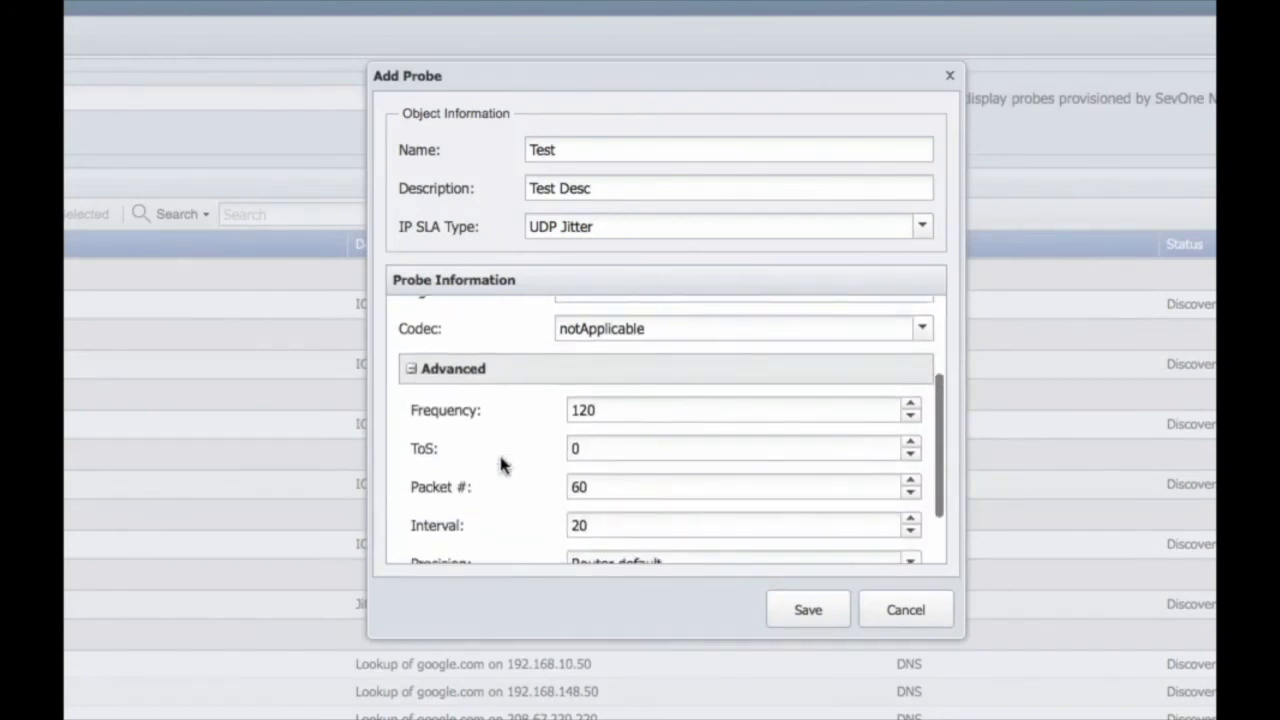
scroll(503, 463, "down", 1)
scroll(503, 463, "up", 3)
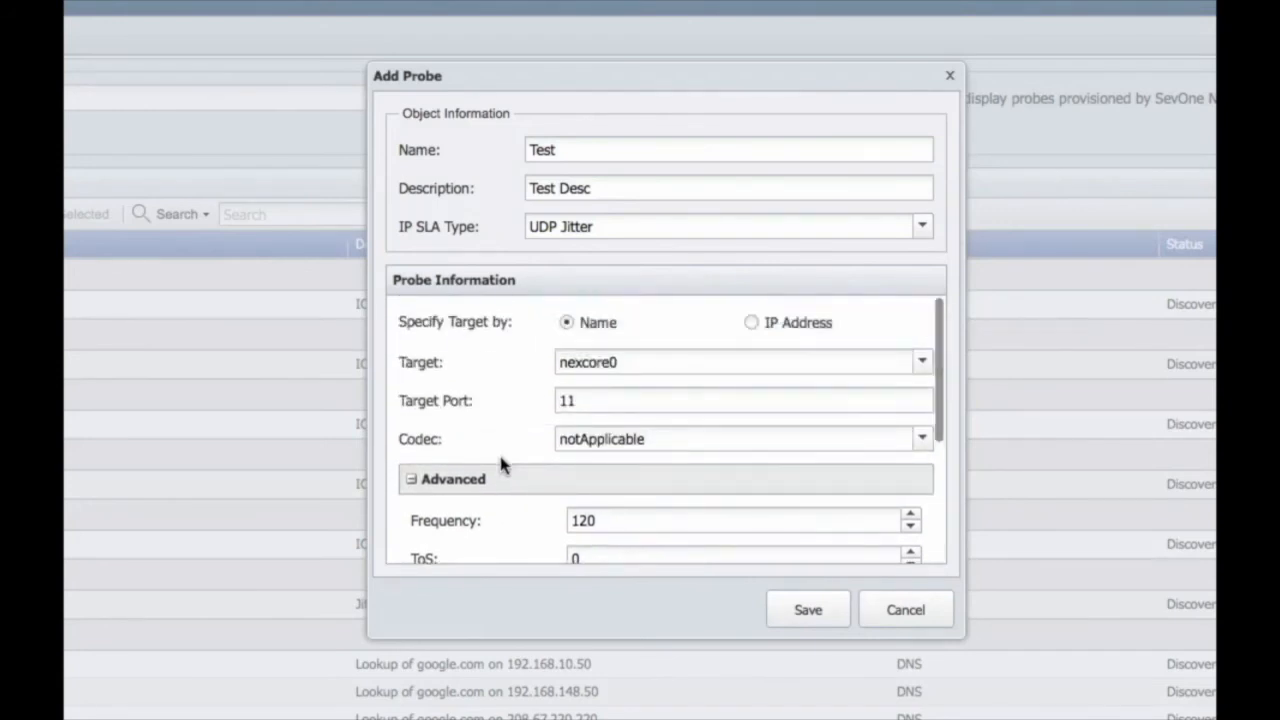
left_click(411, 480)
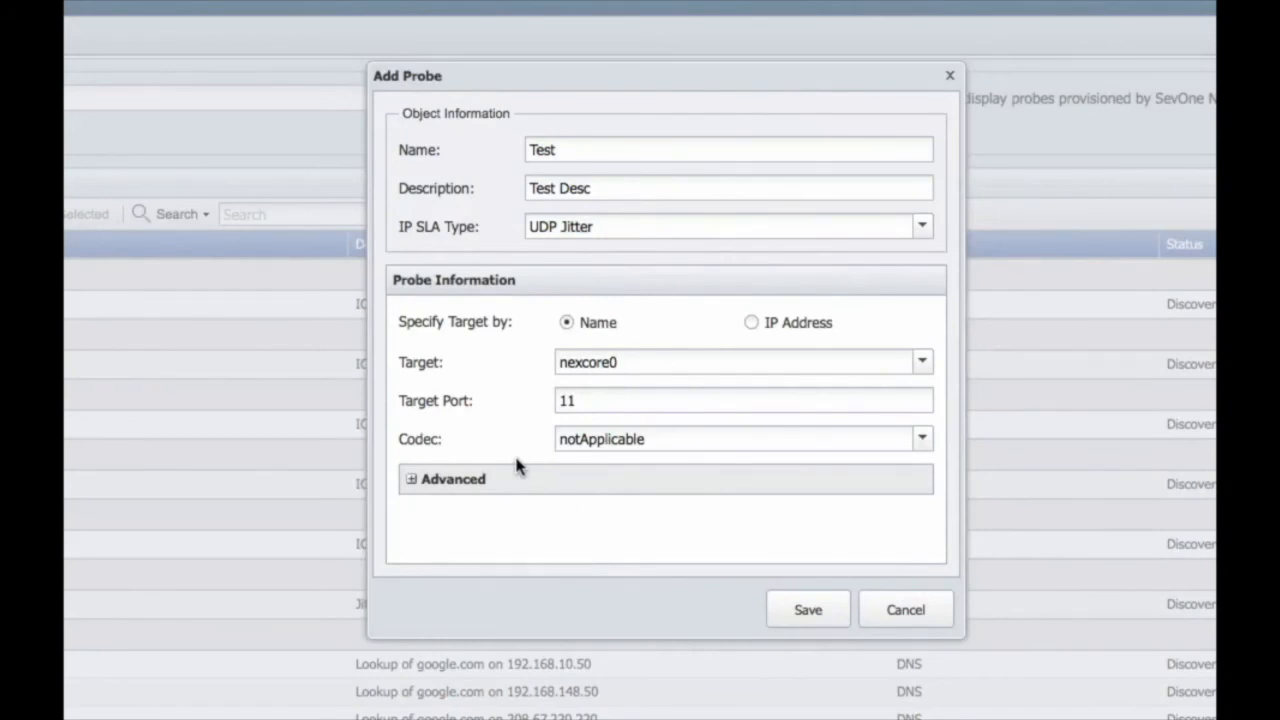
Save the new UDP Jitter probe and dismiss the notification.
left_click(820, 622)
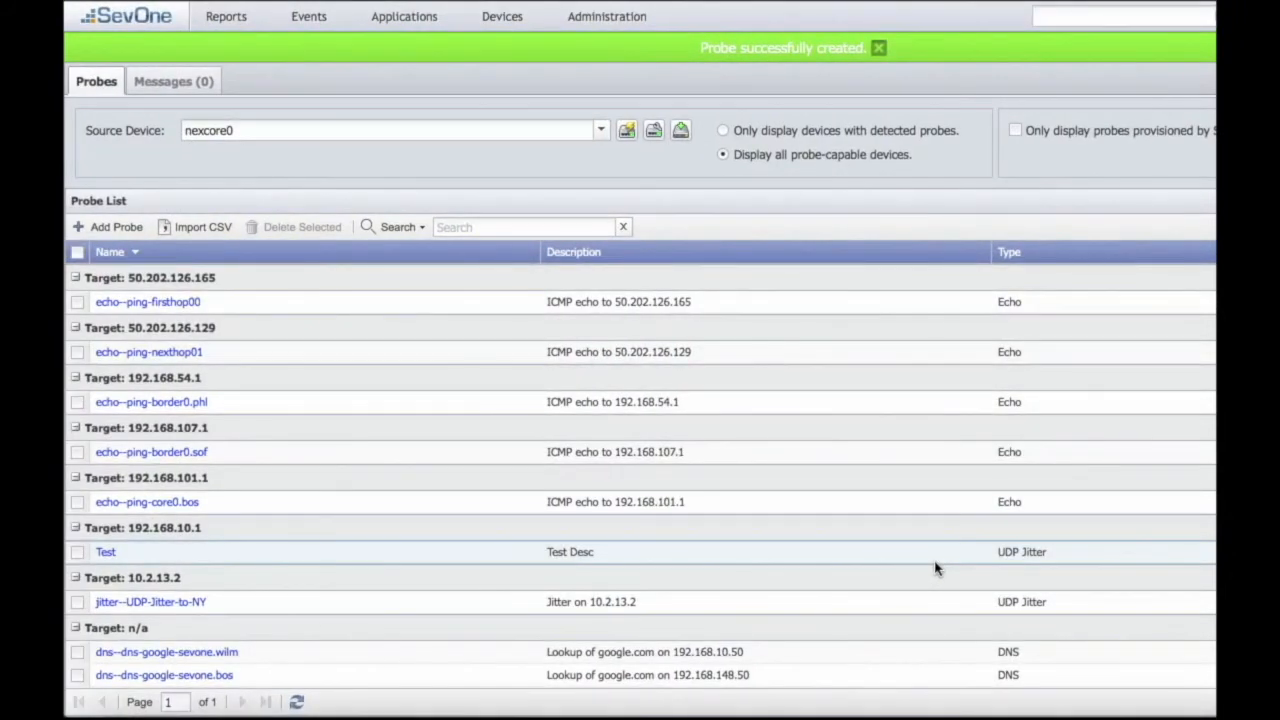
left_click(879, 48)
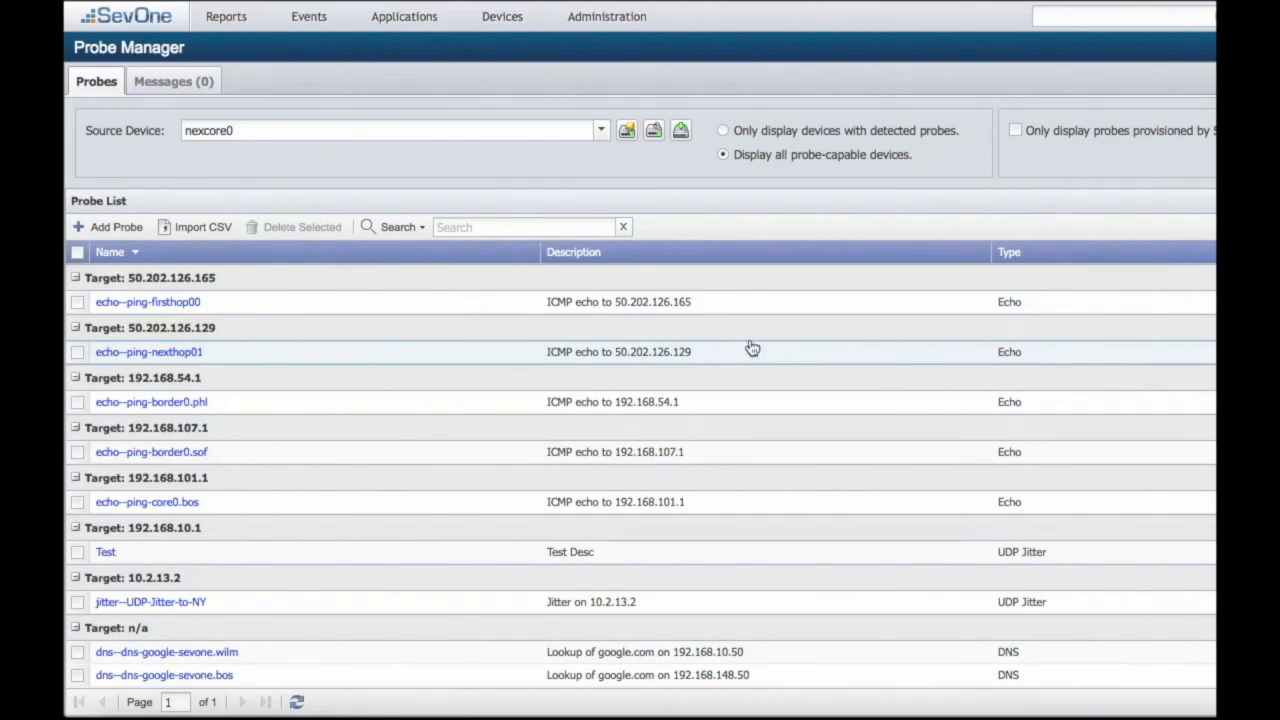
Open the Probe Manager's list of probe messages.
left_click(192, 88)
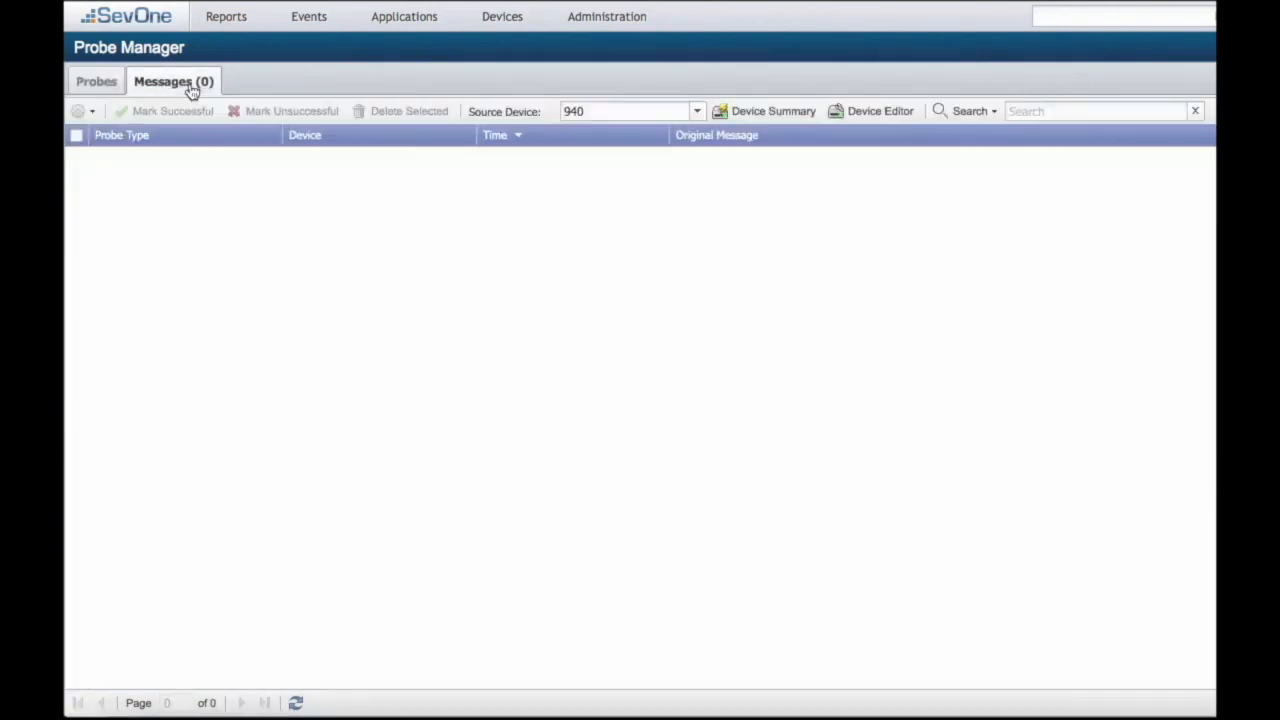